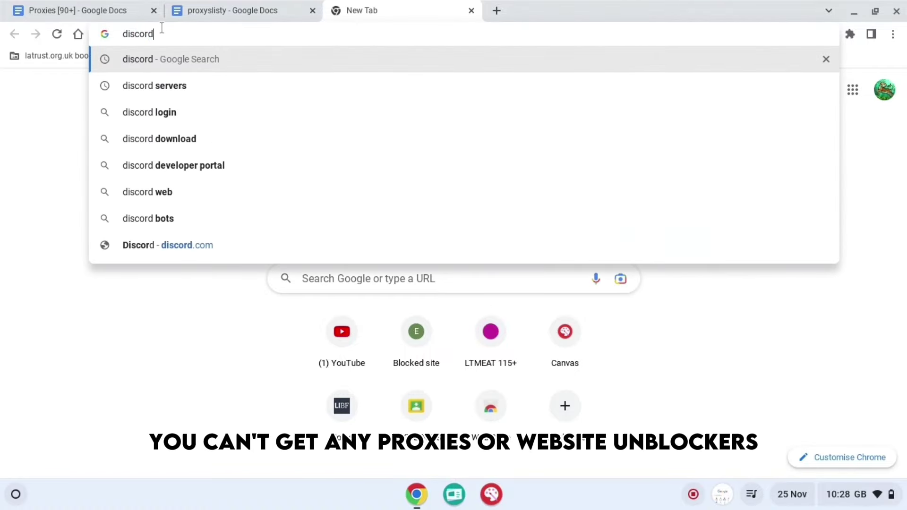
# Step: Search for discord, open discord.com, and close the tab once it shows Website Blocked
pyautogui.press('Return')
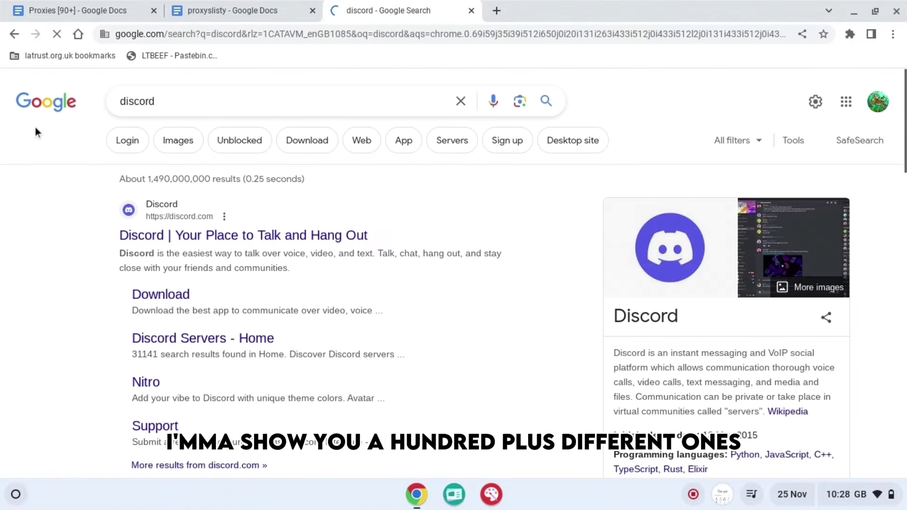
pyautogui.click(148, 235)
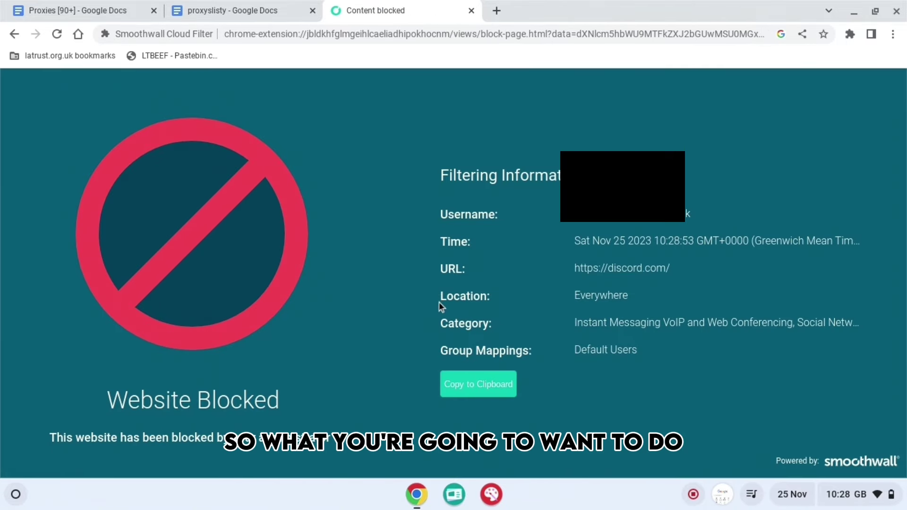
pyautogui.hotkey('ctrl', 'w')
# Step: Switch to the Proxies [90+] document and find 'rammer', stepping to match 3 of 6
pyautogui.click(64, 10)
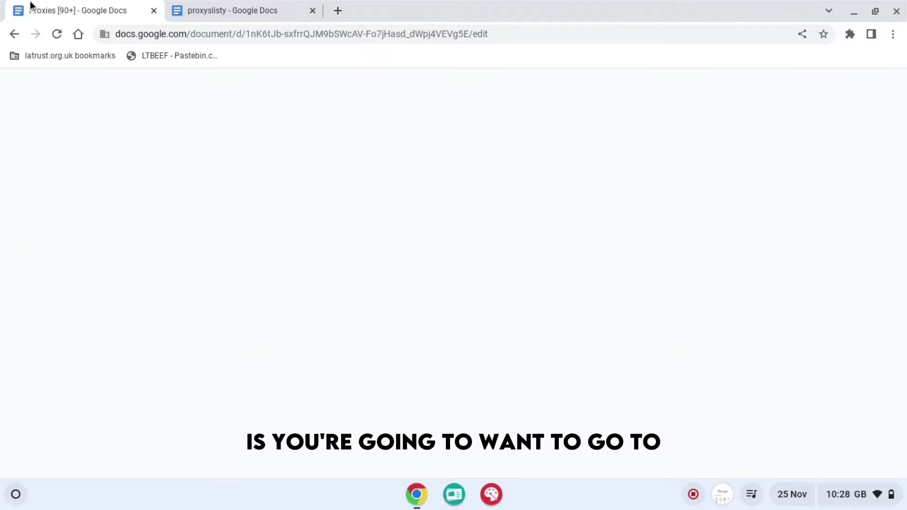
pyautogui.scroll(-5, 250, 189)
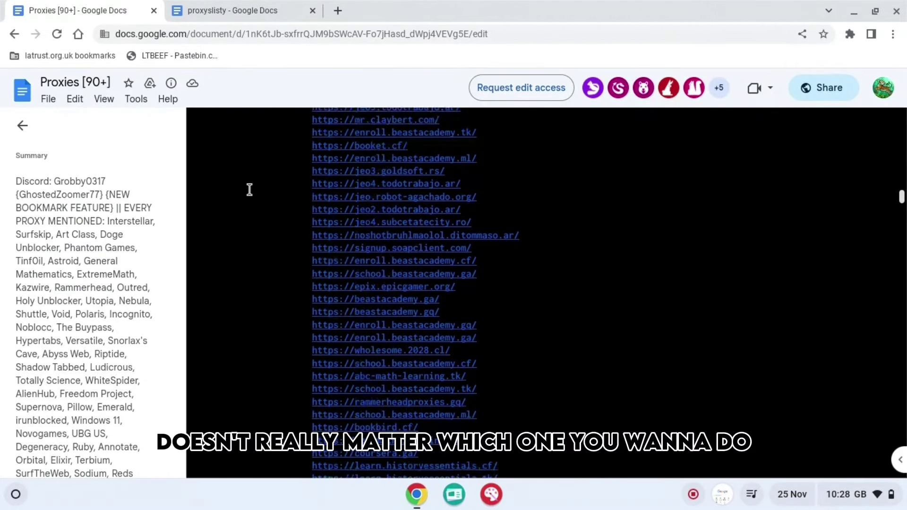
pyautogui.scroll(-5, 250, 190)
pyautogui.scroll(-5, 250, 190)
pyautogui.scroll(-5, 250, 190)
pyautogui.scroll(5, 250, 191)
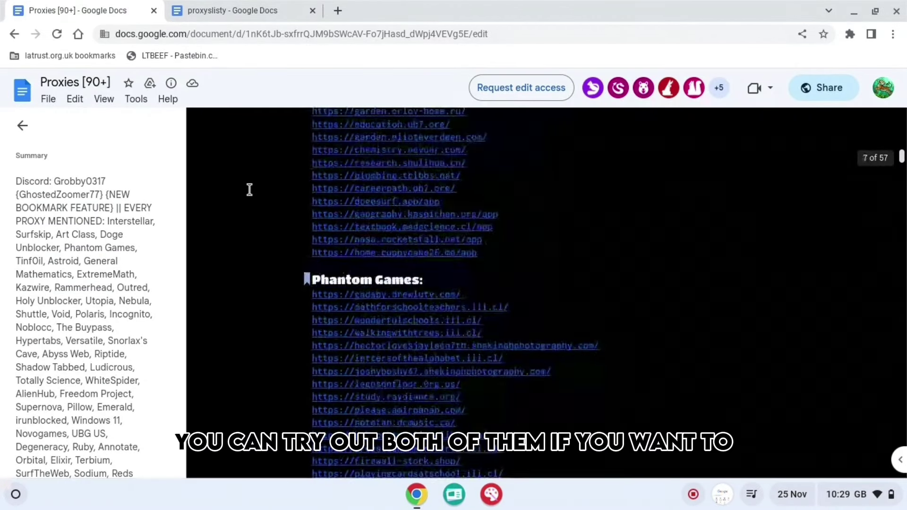
pyautogui.scroll(5, 250, 190)
pyautogui.hotkey('ctrl', 'f')
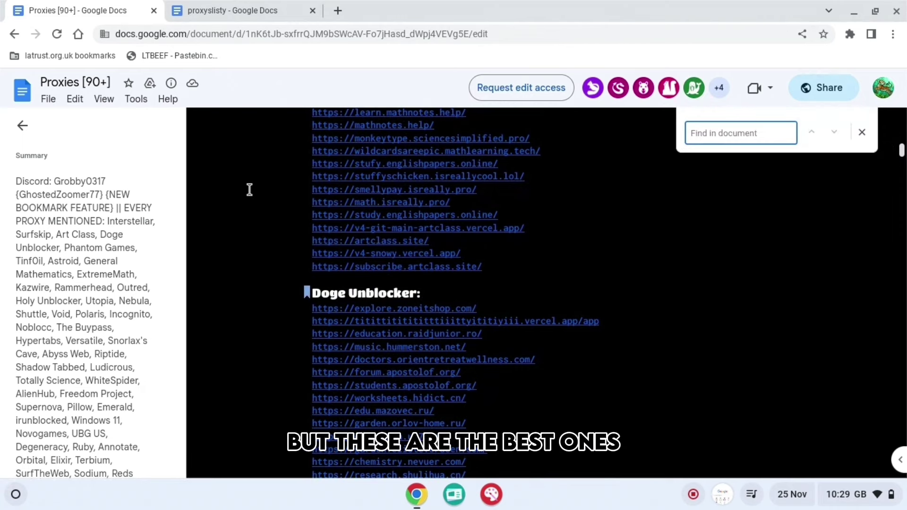
pyautogui.write('rammer')
pyautogui.press('Return')
pyautogui.press('Return')
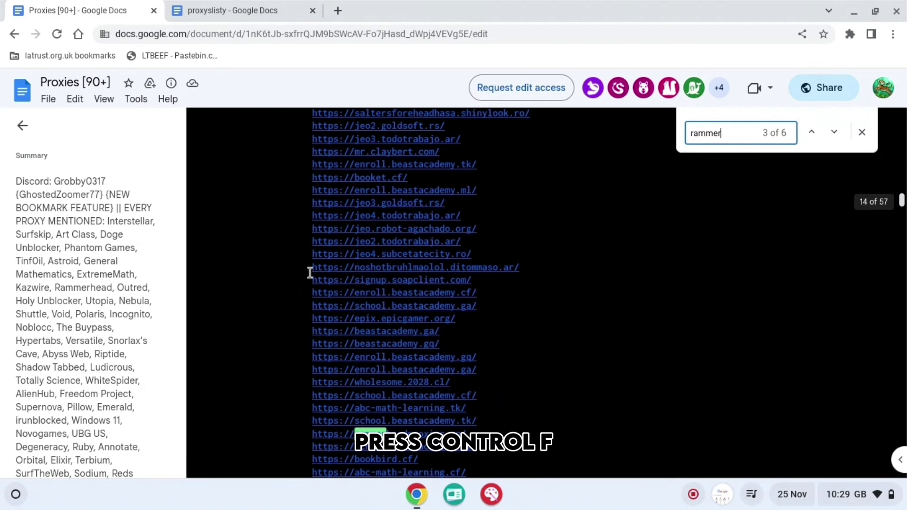
# Step: Open discord.com in-browser via the historyessentials.cf Rammerhead proxy, then return to its start page
pyautogui.click(388, 371)
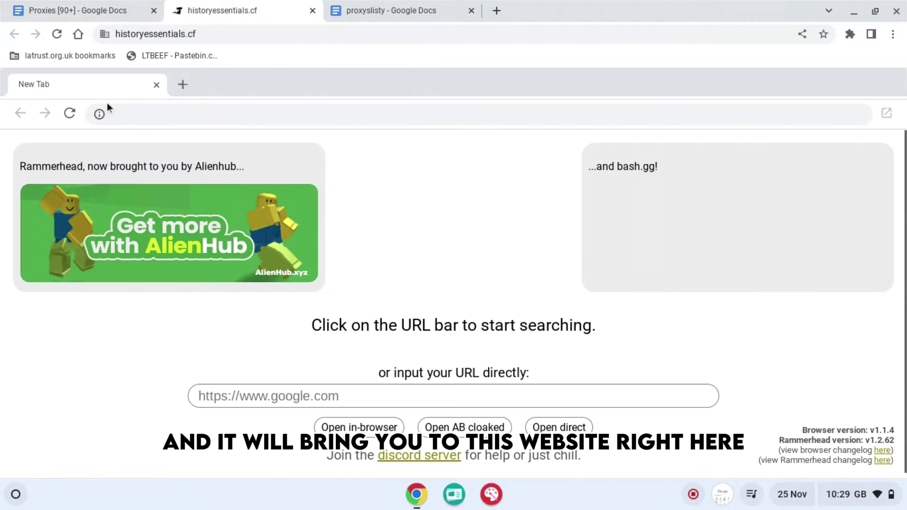
pyautogui.scroll(-1, 343, 325)
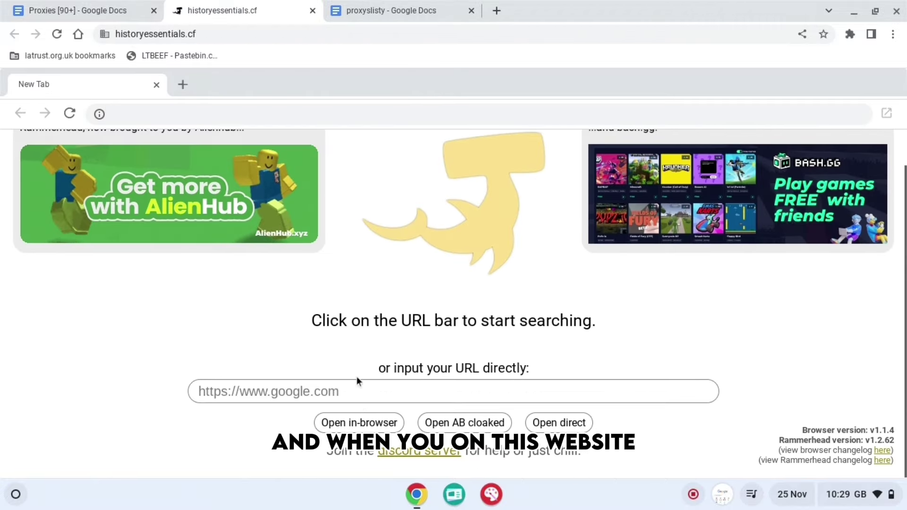
pyautogui.click(357, 390)
pyautogui.write('discor')
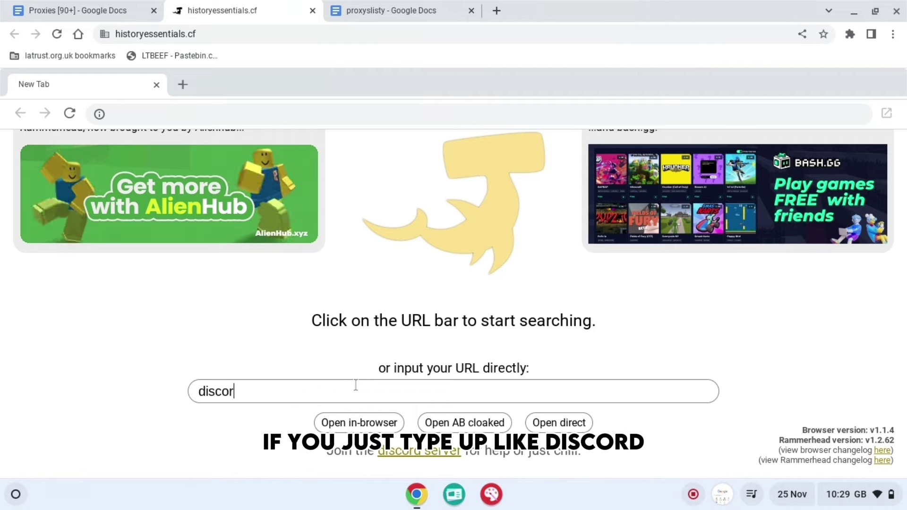
pyautogui.write('d.com')
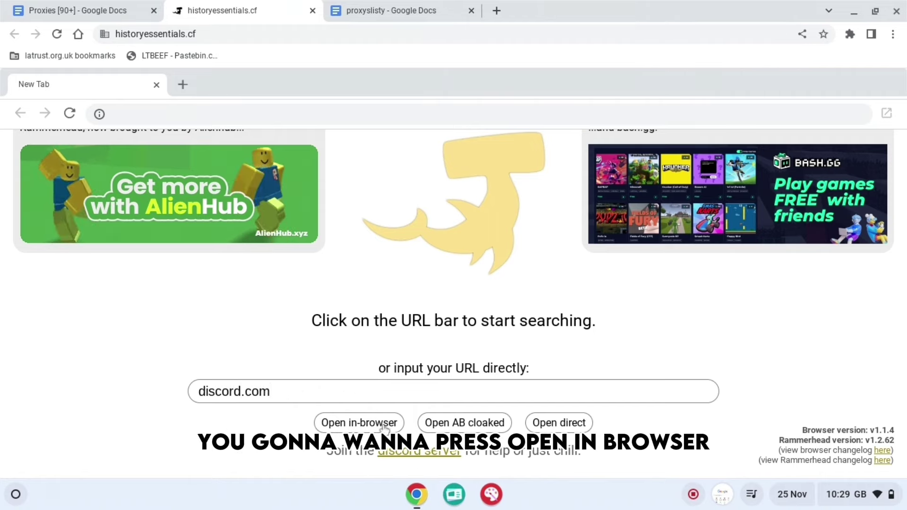
pyautogui.click(359, 422)
pyautogui.click(20, 114)
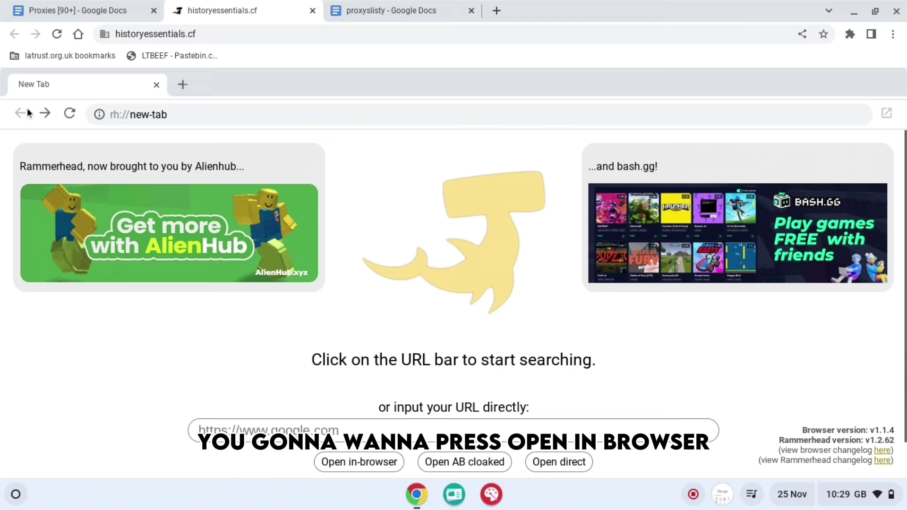
# Step: Follow a codesandbox link from proxyslisty past YouTube's warning to Taco Proxy and enter discord.com
pyautogui.click(392, 10)
pyautogui.scroll(-3, 354, 170)
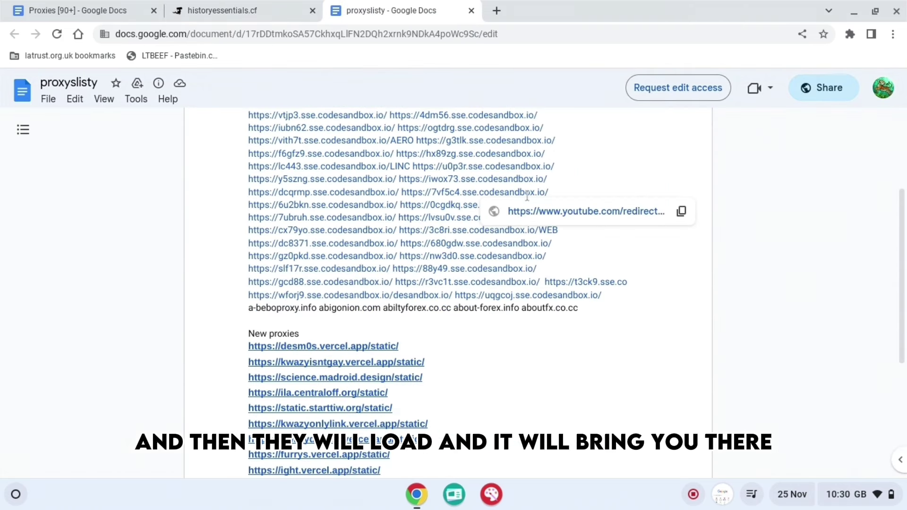
pyautogui.click(585, 212)
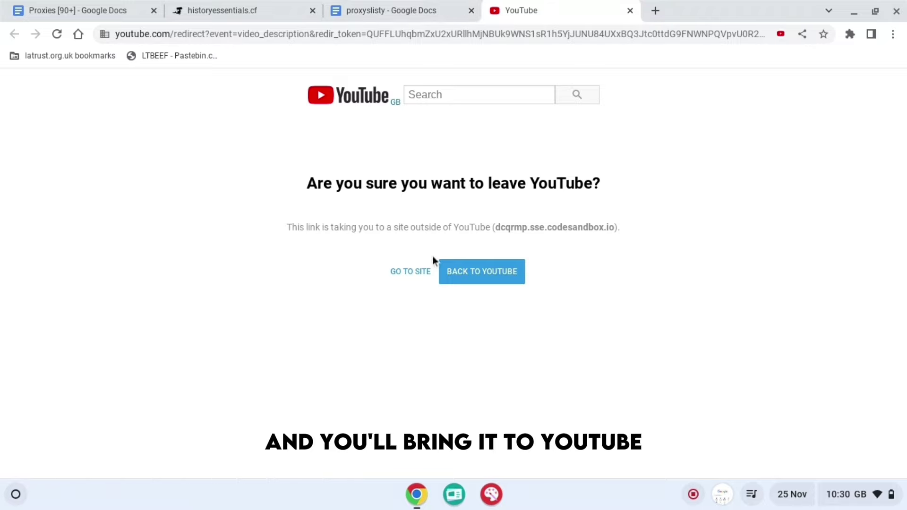
pyautogui.click(406, 269)
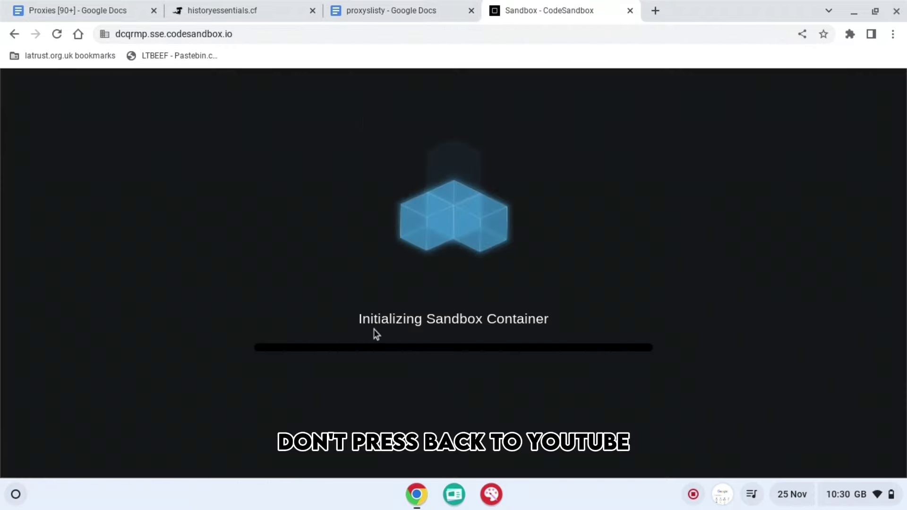
pyautogui.moveTo(363, 320); pyautogui.dragTo(529, 332)
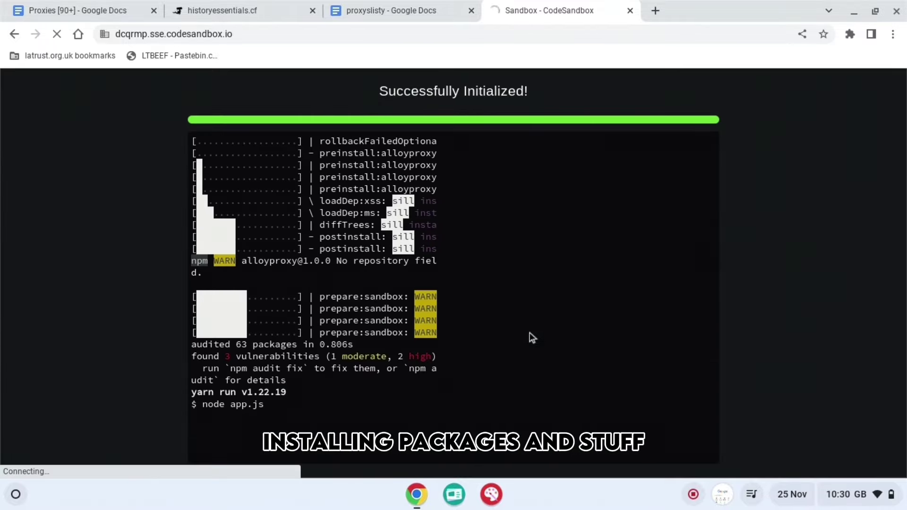
pyautogui.click(441, 224)
pyautogui.write('discord.com')
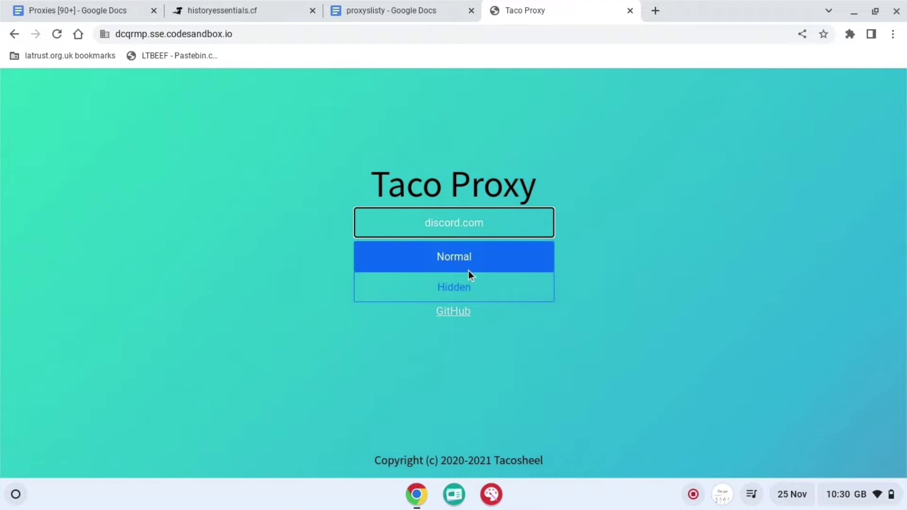
pyautogui.click(469, 287)
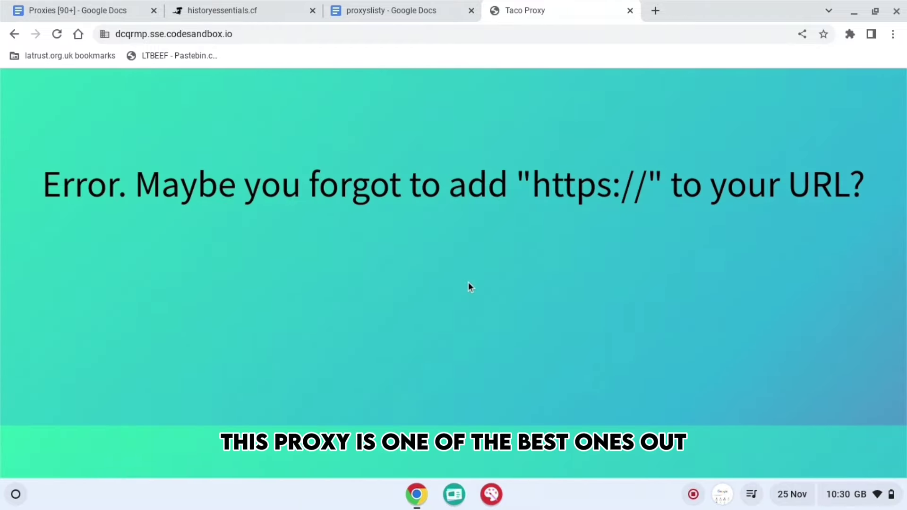
pyautogui.hotkey('alt', 'Left')
pyautogui.click(436, 231)
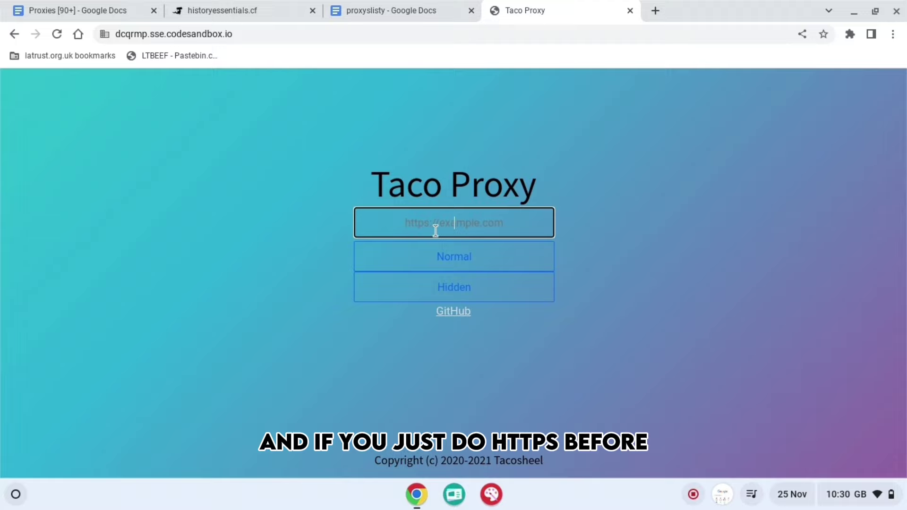
pyautogui.write('https://disoc')
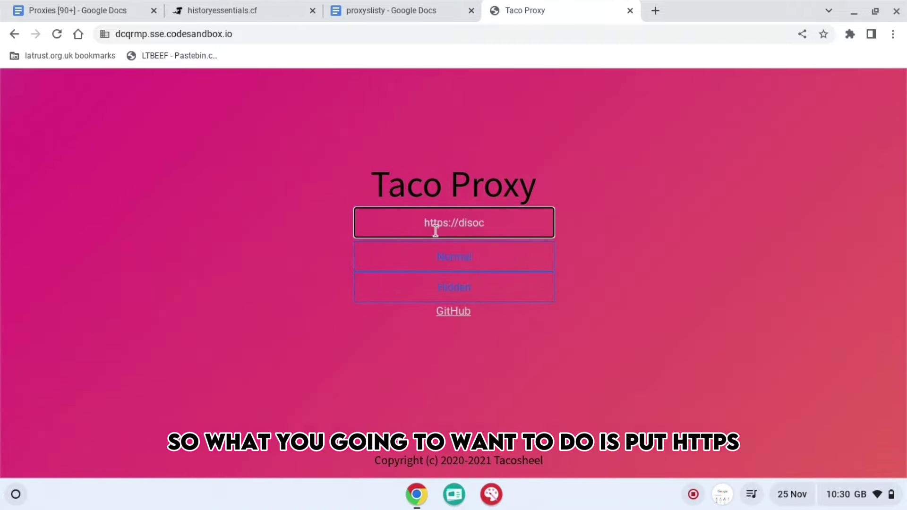
pyautogui.press('BackSpace')
pyautogui.write('cord.com')
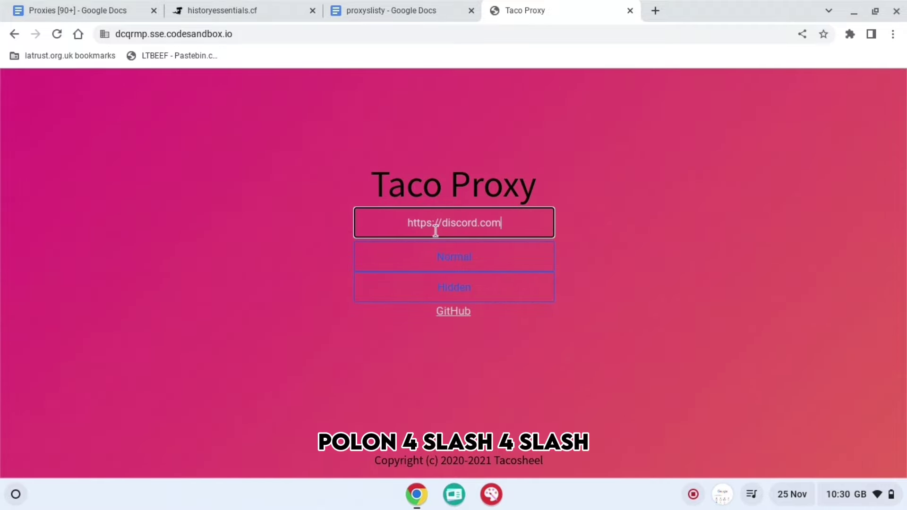
pyautogui.click(479, 287)
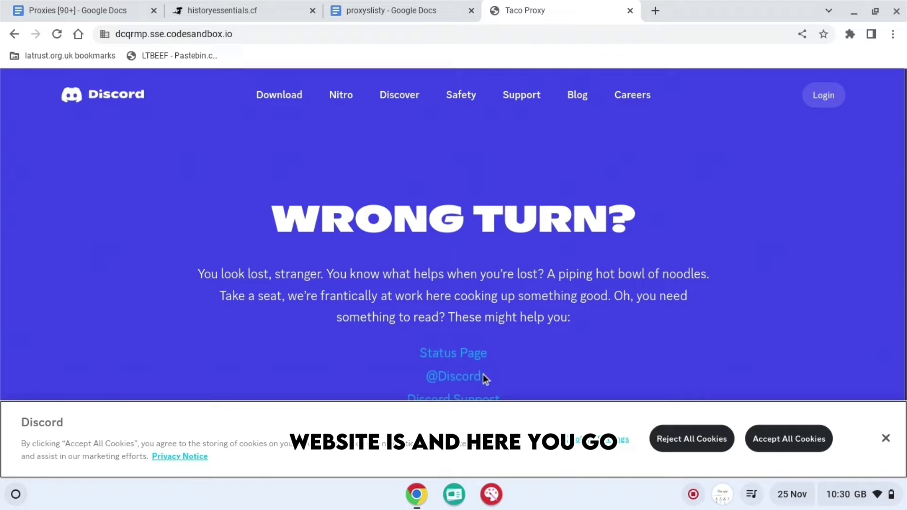
pyautogui.click(789, 439)
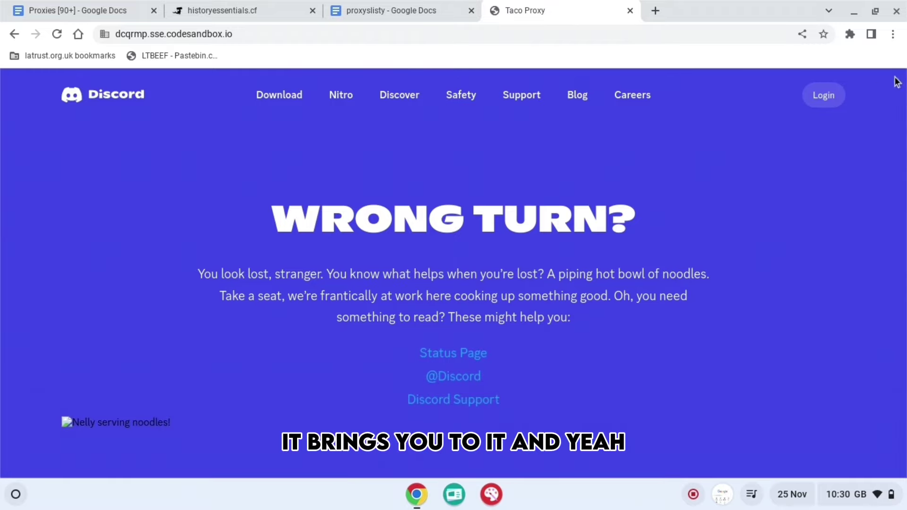